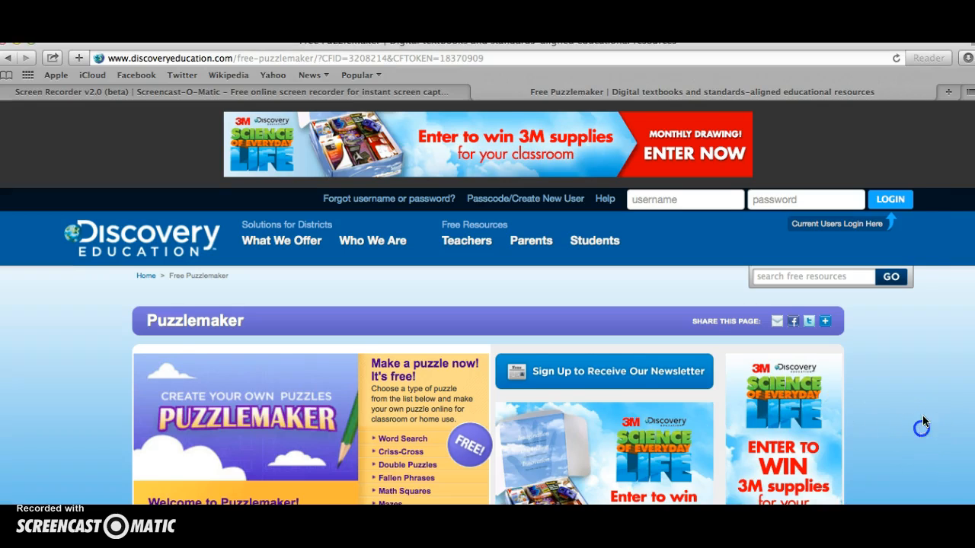
Open the Word Search setup form from the list of Puzzlemaker puzzle types.
{"action": "scroll", "coordinate": [922, 425], "scroll_direction": "down", "scroll_amount": 3}
{"action": "scroll", "coordinate": [923, 416], "scroll_direction": "down", "scroll_amount": 1}
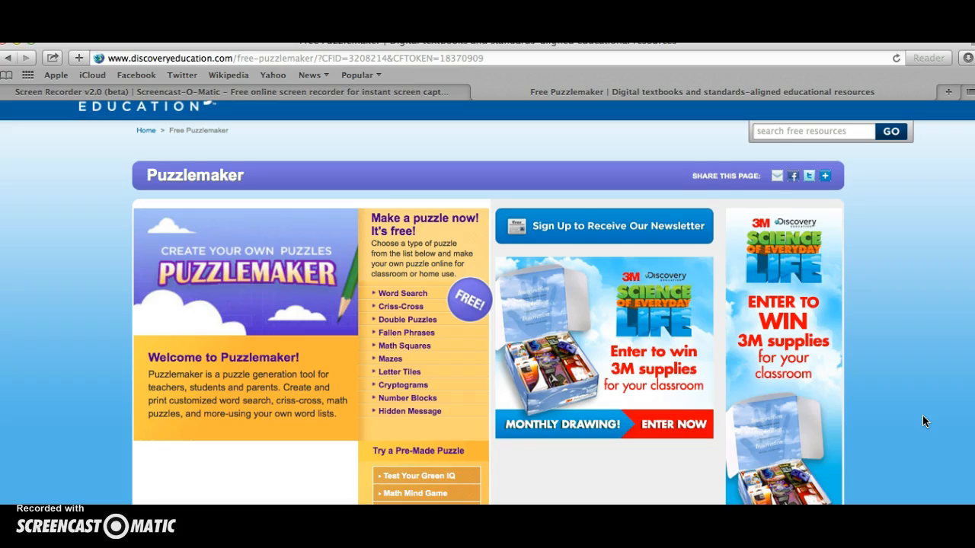
{"action": "scroll", "coordinate": [922, 416], "scroll_direction": "down", "scroll_amount": 1}
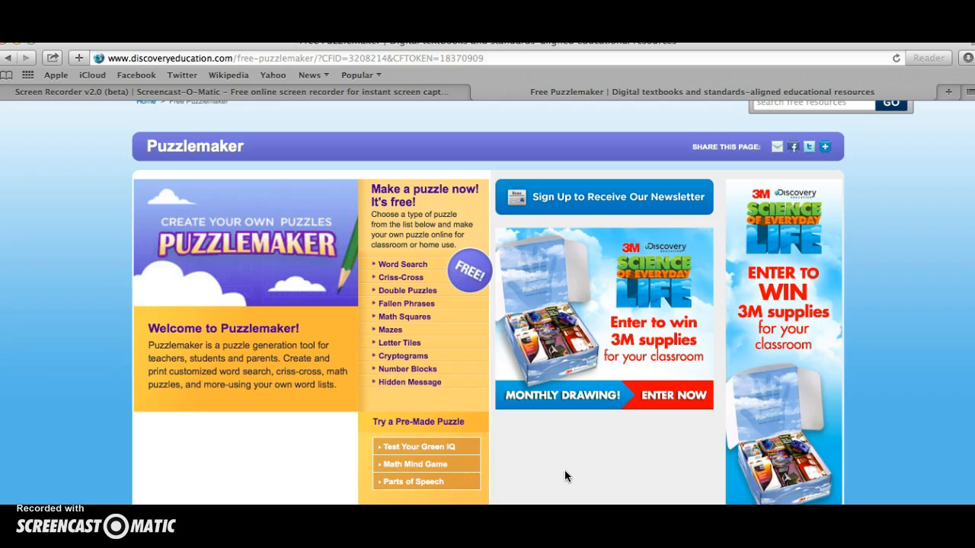
{"action": "mouse_move", "coordinate": [446, 358]}
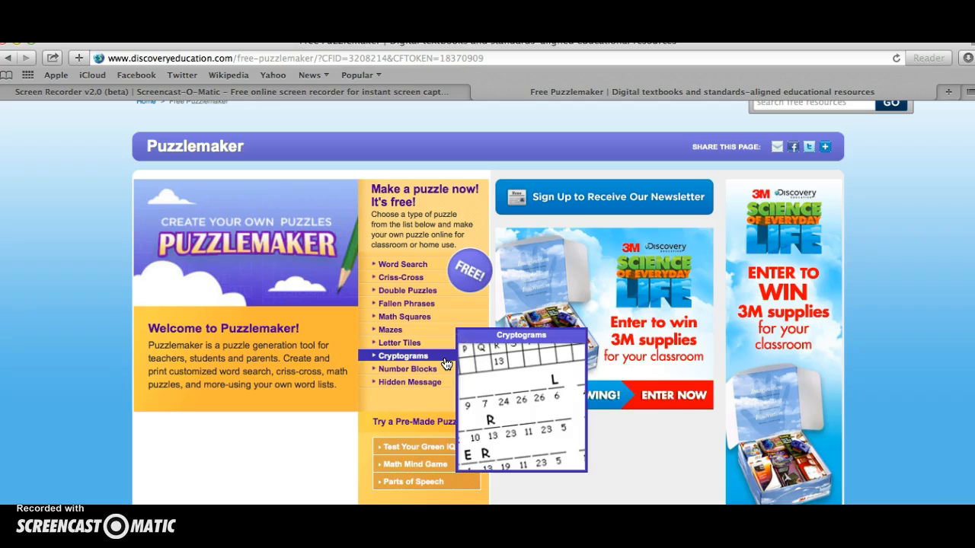
{"action": "left_click", "coordinate": [525, 482]}
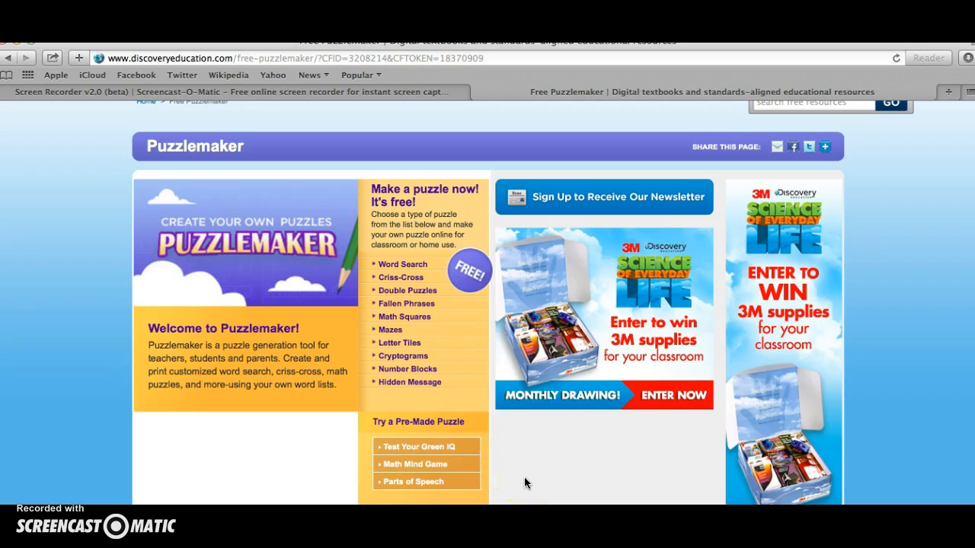
{"action": "left_click", "coordinate": [394, 266]}
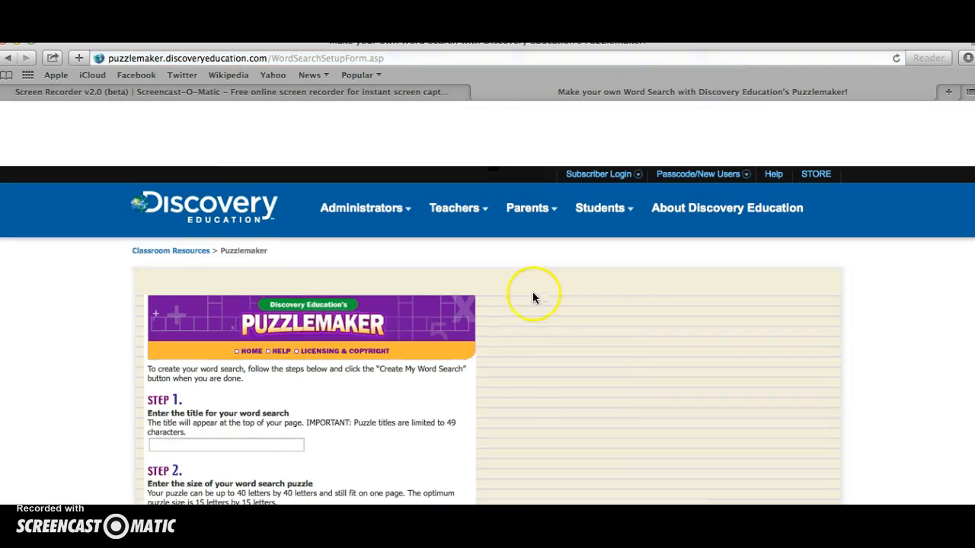
Enter Spring as the title of the word search.
{"action": "scroll", "coordinate": [533, 296], "scroll_direction": "down", "scroll_amount": 2}
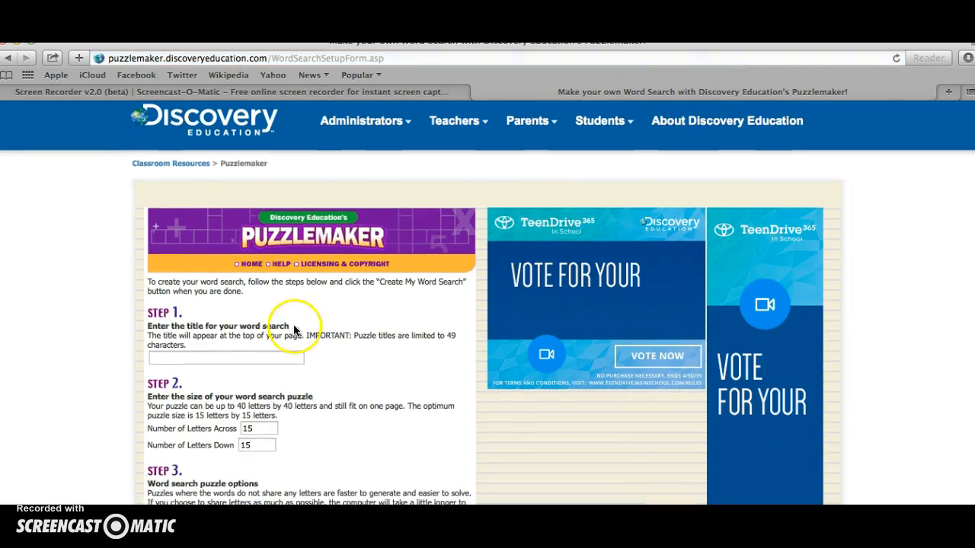
{"action": "left_click", "coordinate": [228, 357]}
{"action": "type", "text": "Sprint"}
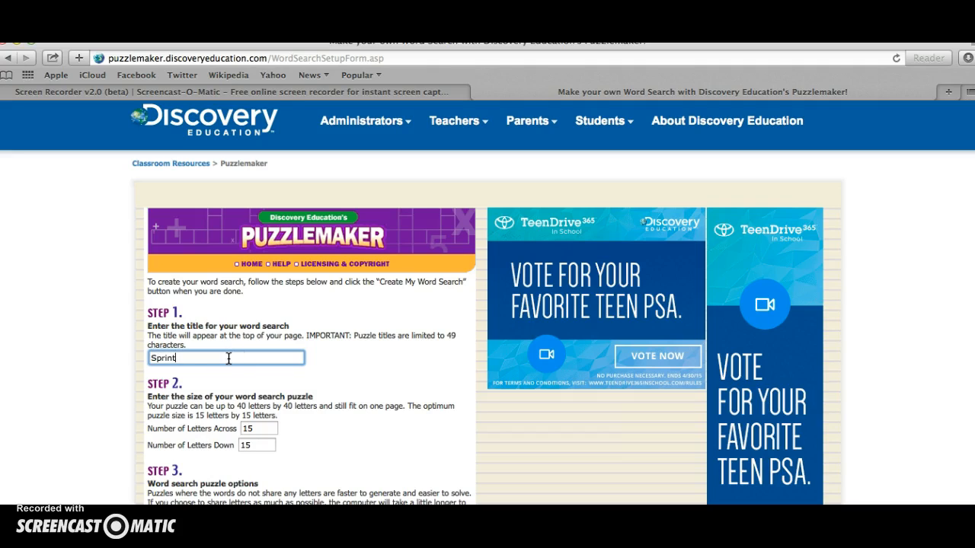
{"action": "key", "text": "BackSpace"}
{"action": "type", "text": "g"}
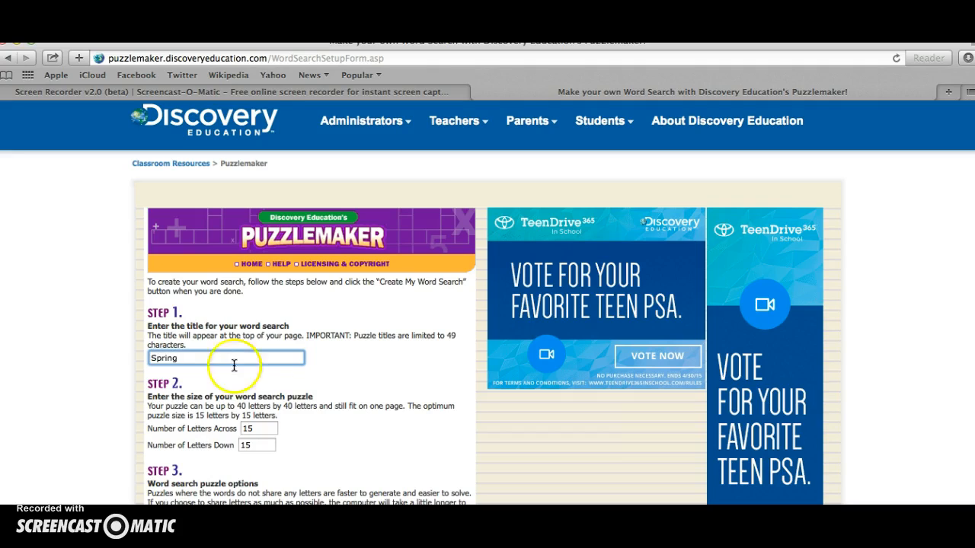
Set the word search size to 20 letters across and 20 letters down.
{"action": "left_click", "coordinate": [248, 429]}
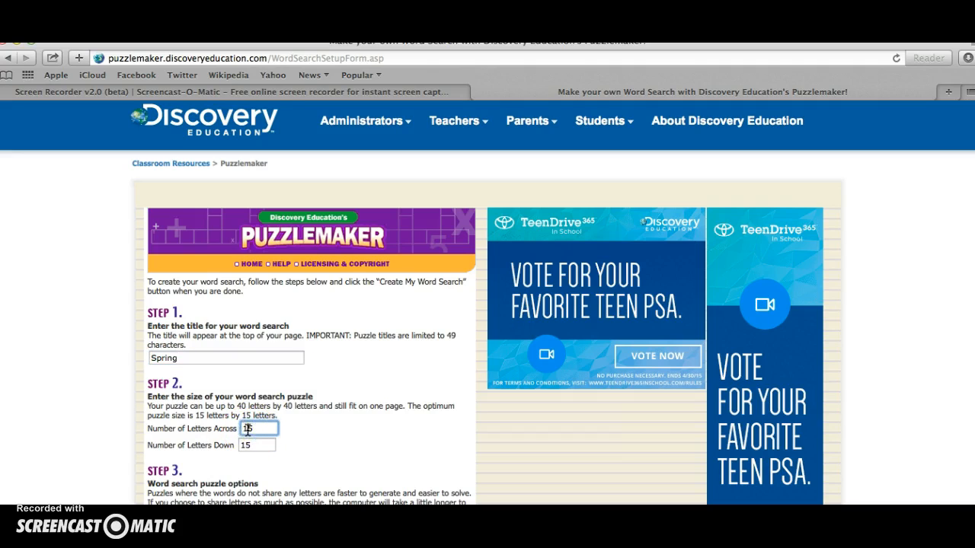
{"action": "double_click", "coordinate": [259, 430]}
{"action": "key", "text": "BackSpace"}
{"action": "type", "text": "20"}
{"action": "left_click", "coordinate": [252, 446]}
{"action": "key", "text": "BackSpace"}
{"action": "key", "text": "BackSpace"}
{"action": "type", "text": "20"}
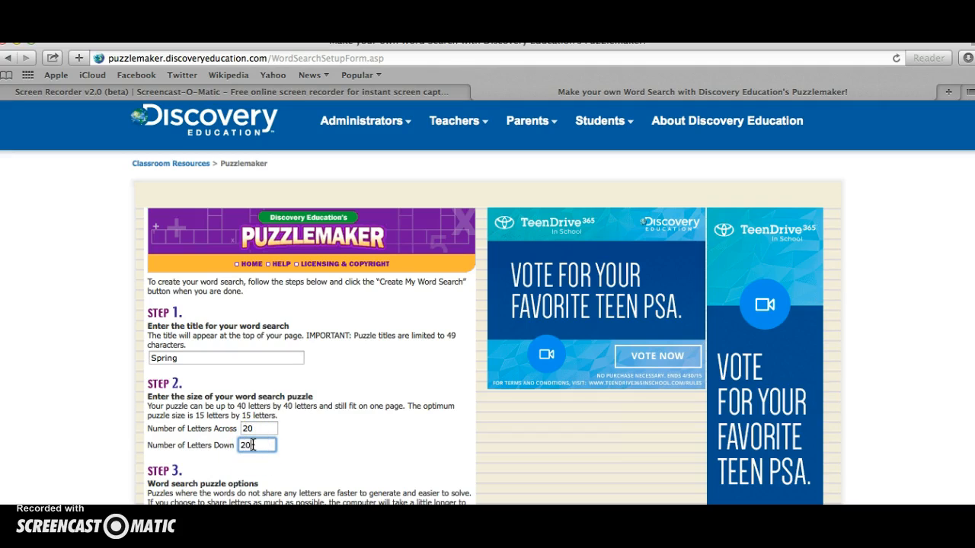
{"action": "left_click", "coordinate": [492, 448]}
Enter flowers, bloom, grass and trees on separate lines as the first words of the puzzle's word list.
{"action": "scroll", "coordinate": [495, 447], "scroll_direction": "down", "scroll_amount": 3}
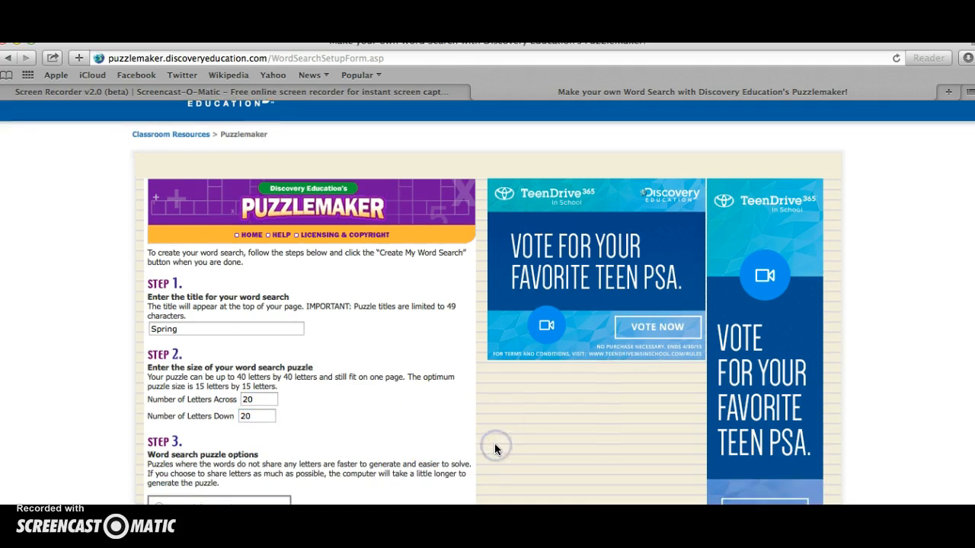
{"action": "scroll", "coordinate": [495, 448], "scroll_direction": "down", "scroll_amount": 2}
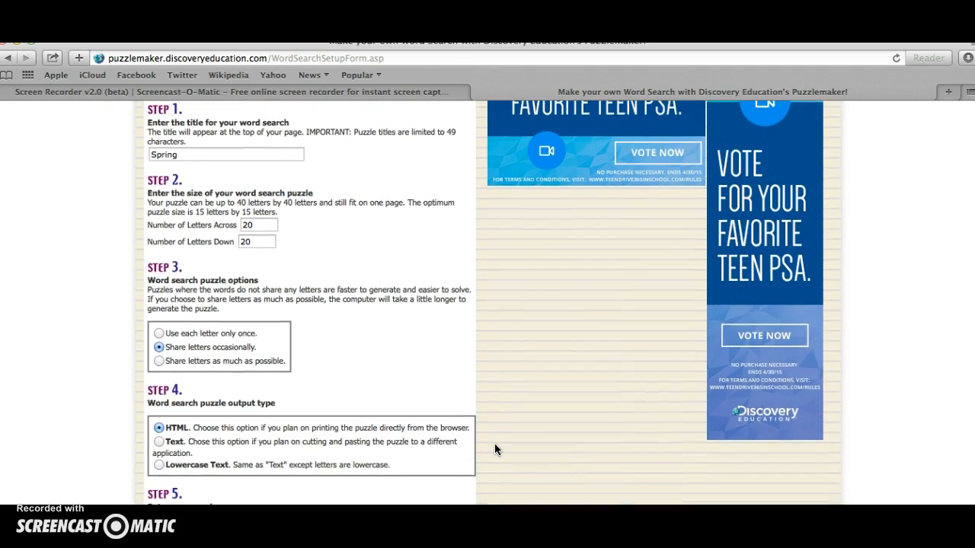
{"action": "scroll", "coordinate": [495, 446], "scroll_direction": "down", "scroll_amount": 4}
{"action": "scroll", "coordinate": [494, 443], "scroll_direction": "down", "scroll_amount": 2}
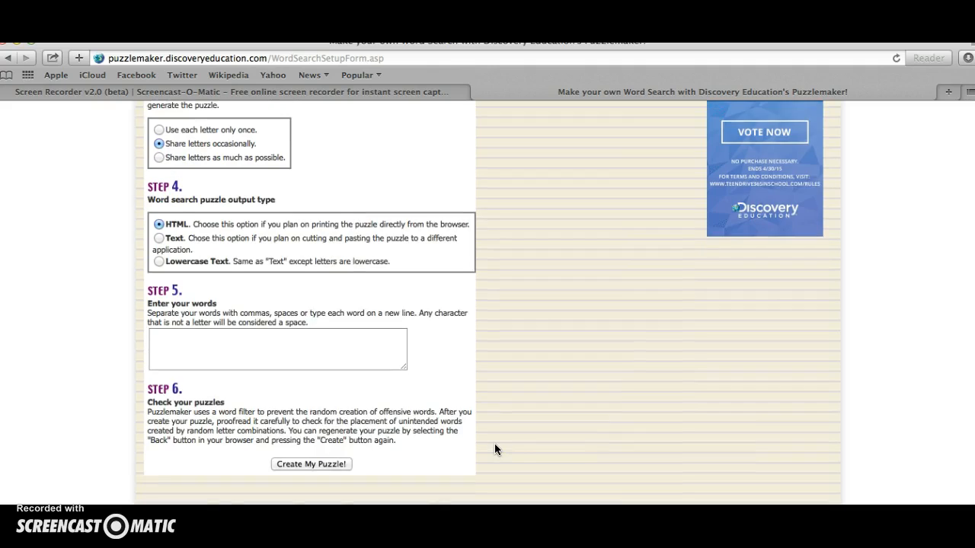
{"action": "left_click", "coordinate": [175, 310]}
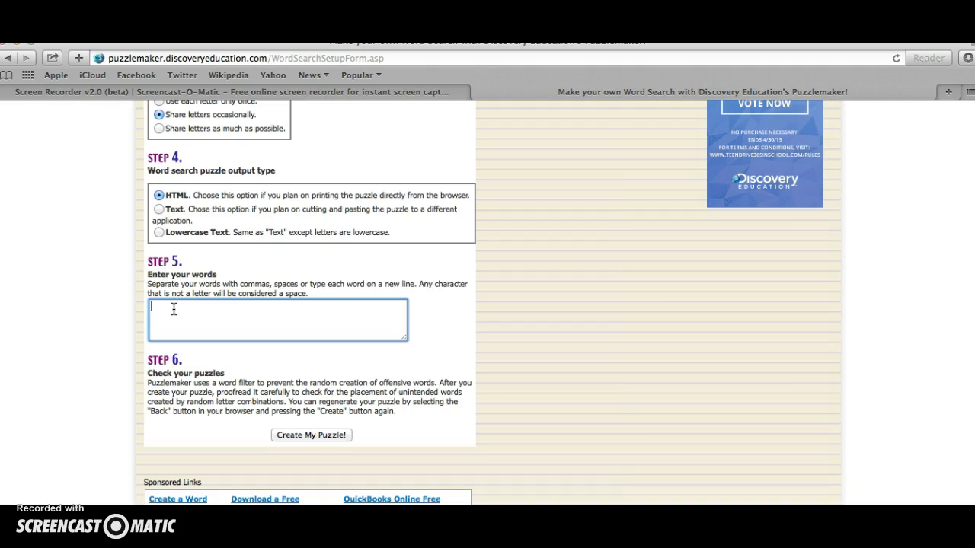
{"action": "type", "text": "ers"}
{"action": "key", "text": "Return"}
{"action": "type", "text": "bloom "}
{"action": "type", "text": "grass "}
{"action": "type", "text": "trees"}
{"action": "key", "text": "Return"}
Add blue sky, Easter and Spring Break to the word list, each on its own line.
{"action": "type", "text": "blue sky"}
{"action": "key", "text": "Return"}
{"action": "type", "text": "Easter"}
{"action": "key", "text": "Return"}
{"action": "type", "text": "Spring Break"}
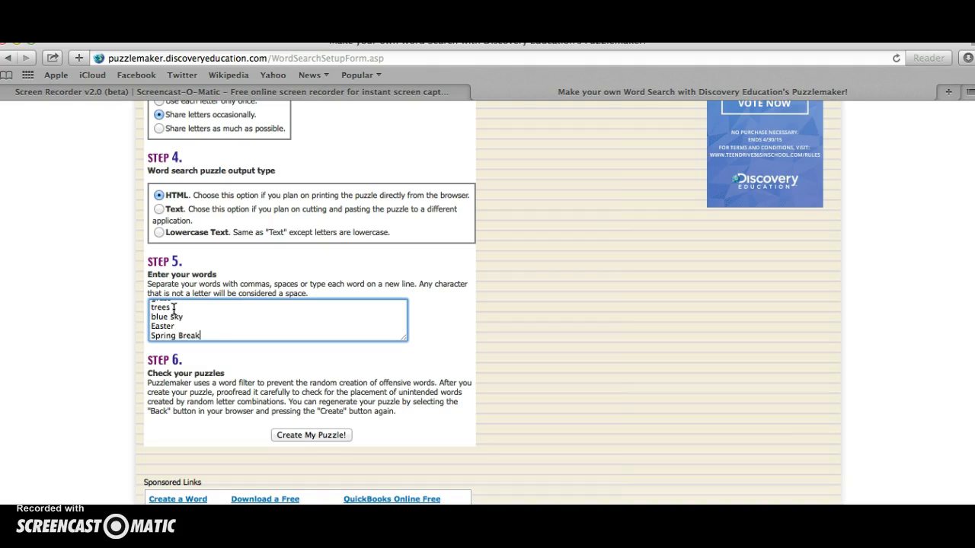
{"action": "key", "text": "Return"}
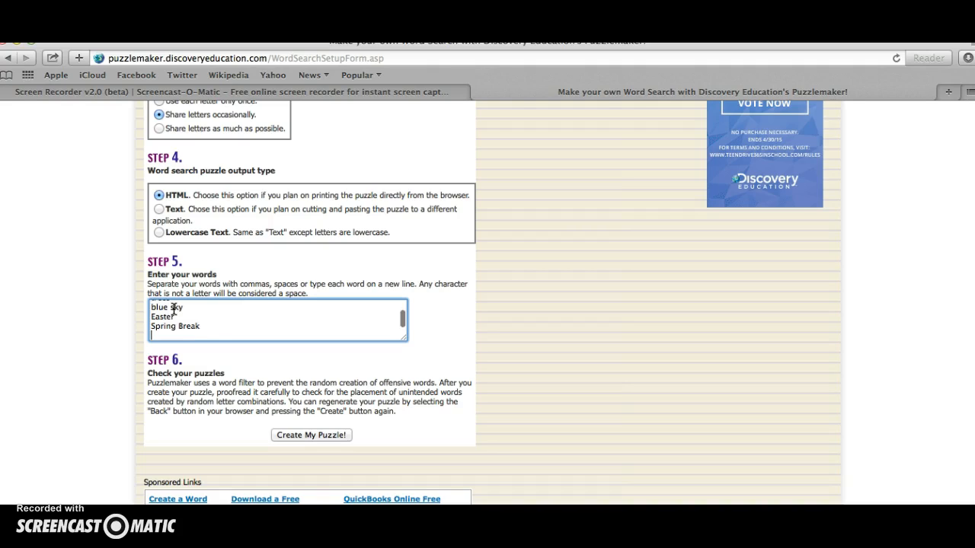
Add the months March, April and May to the word list on separate lines.
{"action": "type", "text": "March"}
{"action": "key", "text": "Return"}
{"action": "type", "text": "April"}
{"action": "key", "text": "Return"}
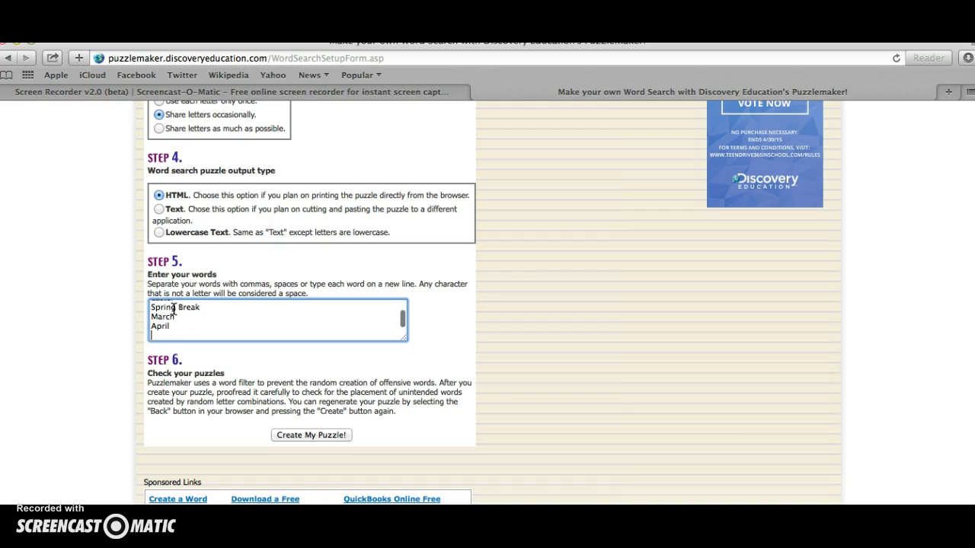
{"action": "type", "text": "May"}
{"action": "key", "text": "Return"}
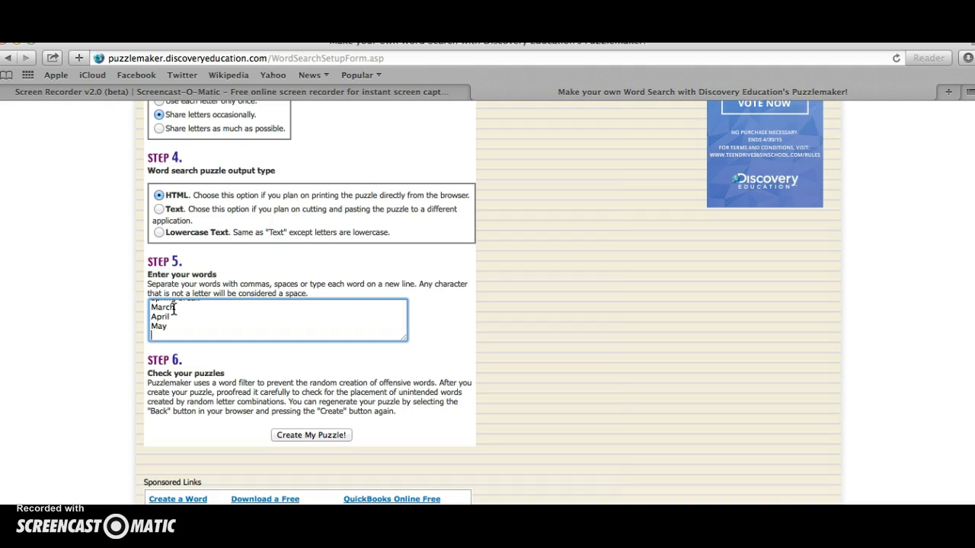
Add beautiful and plentiful as the final entries of the word list, each on its own line.
{"action": "type", "text": "beautiful"}
{"action": "key", "text": "Return"}
{"action": "type", "text": "plentiful"}
{"action": "key", "text": "Return"}
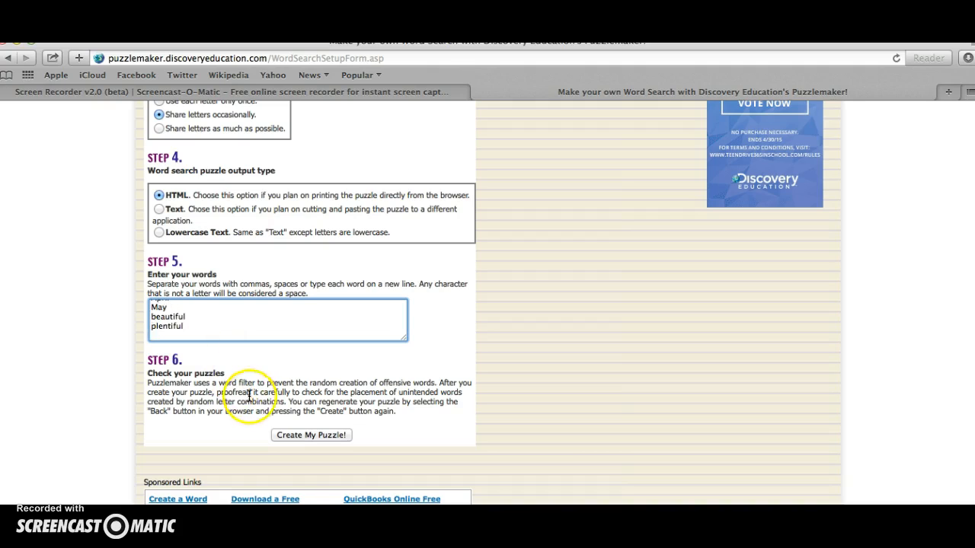
Create the Spring word search and review its letter grid and word list.
{"action": "left_click", "coordinate": [294, 436]}
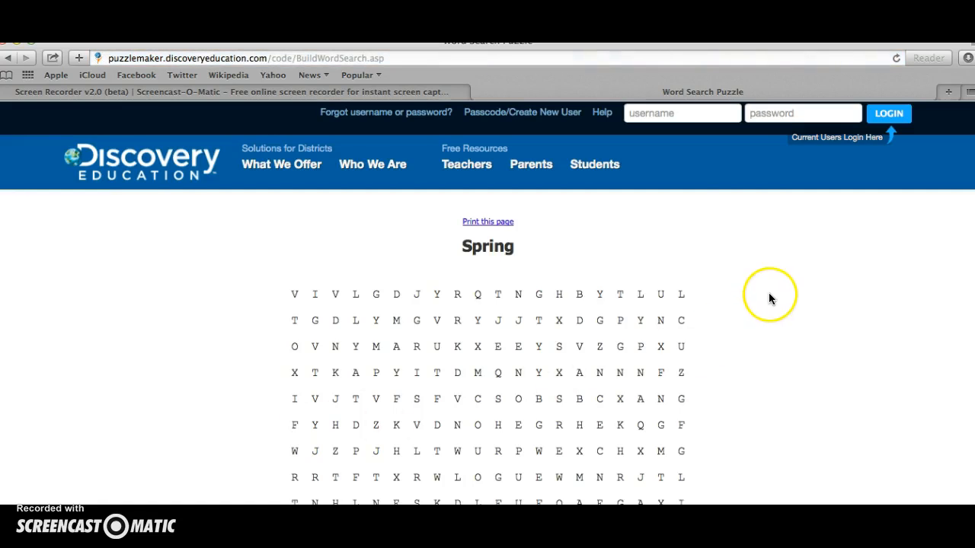
{"action": "scroll", "coordinate": [774, 306], "scroll_direction": "down", "scroll_amount": 5}
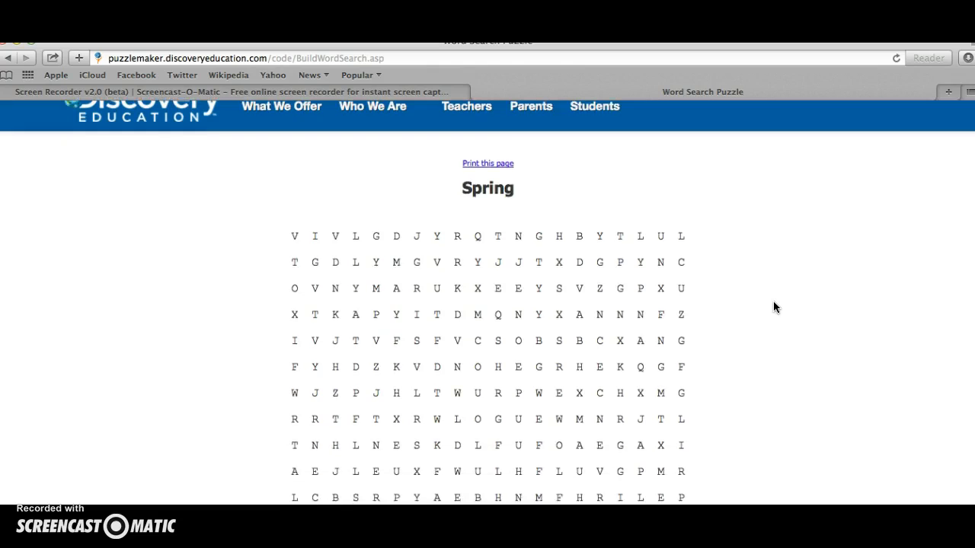
{"action": "scroll", "coordinate": [774, 306], "scroll_direction": "down", "scroll_amount": 8}
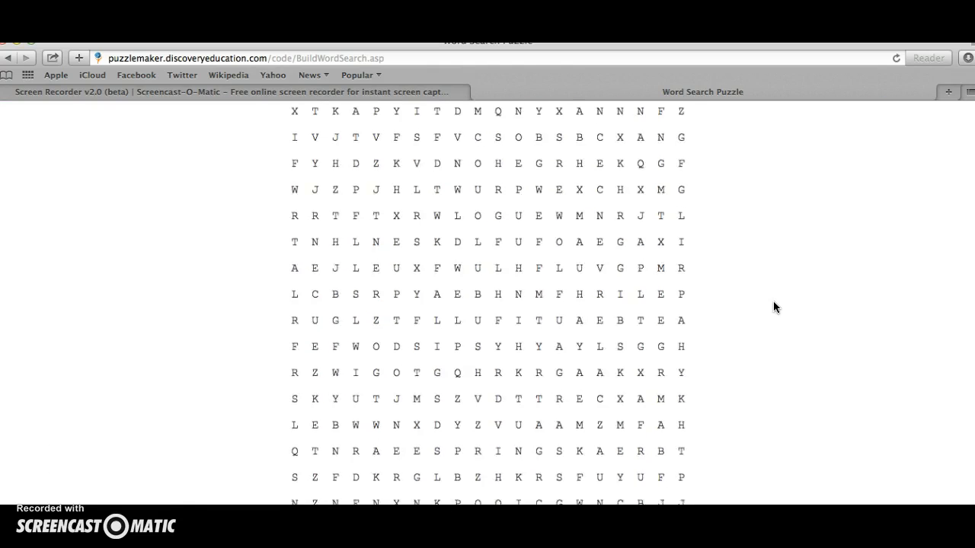
{"action": "scroll", "coordinate": [773, 302], "scroll_direction": "down", "scroll_amount": 3}
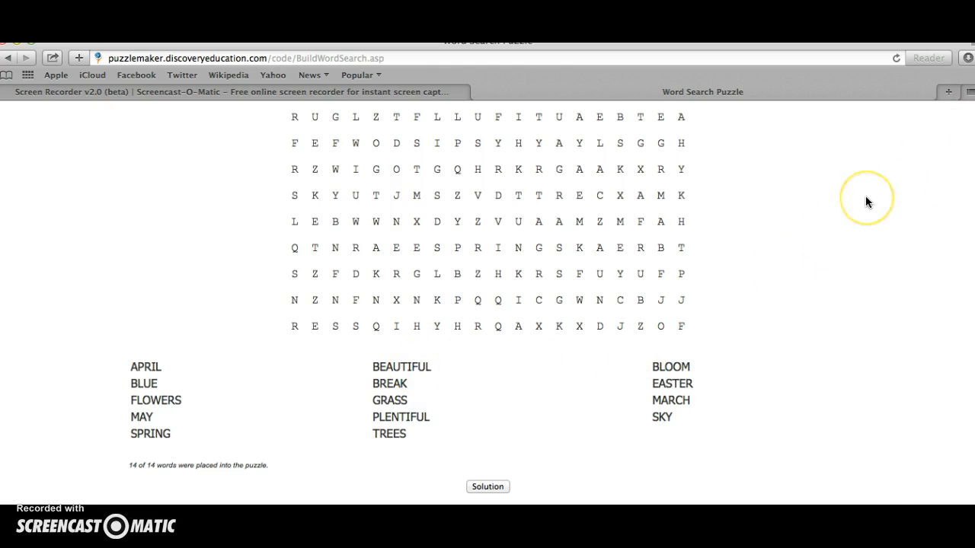
{"action": "scroll", "coordinate": [865, 201], "scroll_direction": "up", "scroll_amount": 10}
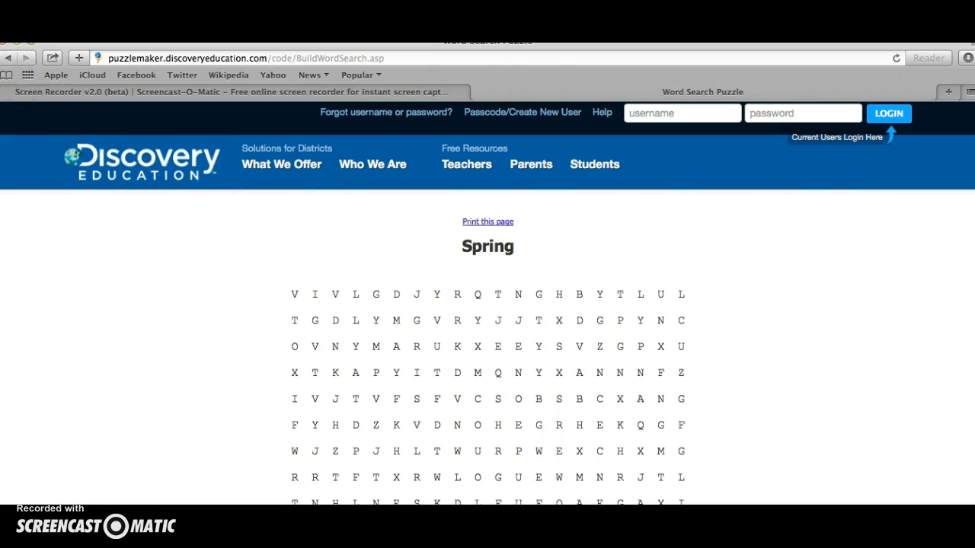
{"action": "scroll", "coordinate": [794, 275], "scroll_direction": "down", "scroll_amount": 2}
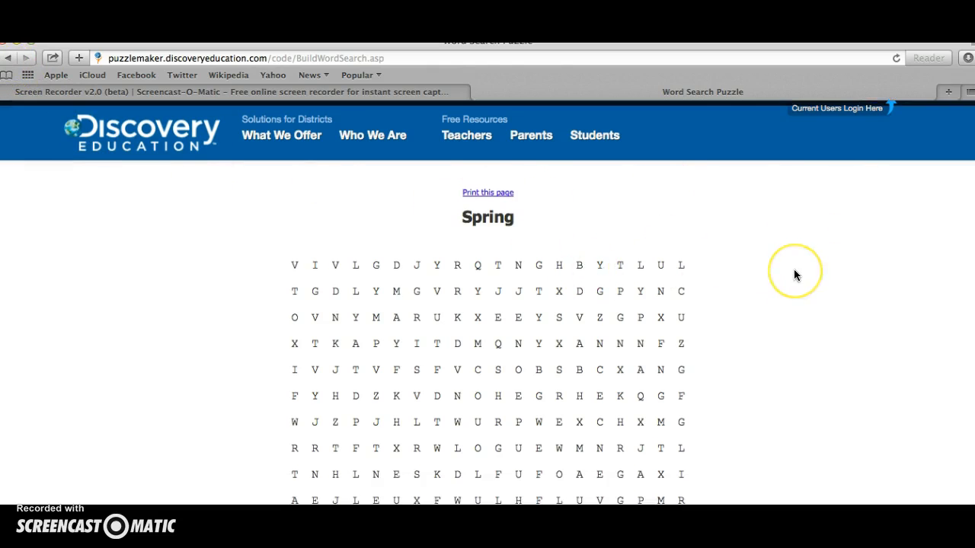
{"action": "scroll", "coordinate": [794, 275], "scroll_direction": "down", "scroll_amount": 5}
{"action": "scroll", "coordinate": [795, 270], "scroll_direction": "down", "scroll_amount": 3}
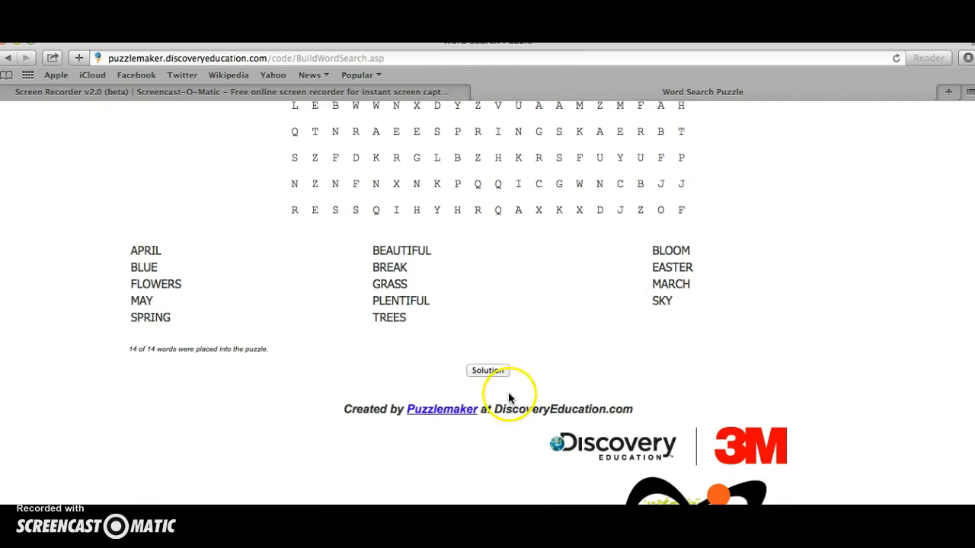
Open the word search's solution and examine where the words are placed in the grid.
{"action": "left_click", "coordinate": [494, 370]}
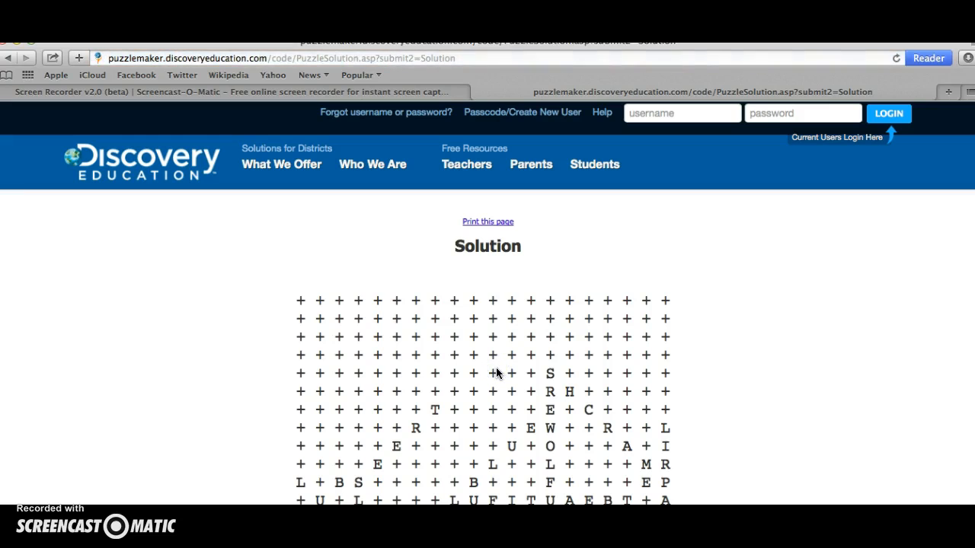
{"action": "scroll", "coordinate": [495, 368], "scroll_direction": "down", "scroll_amount": 3}
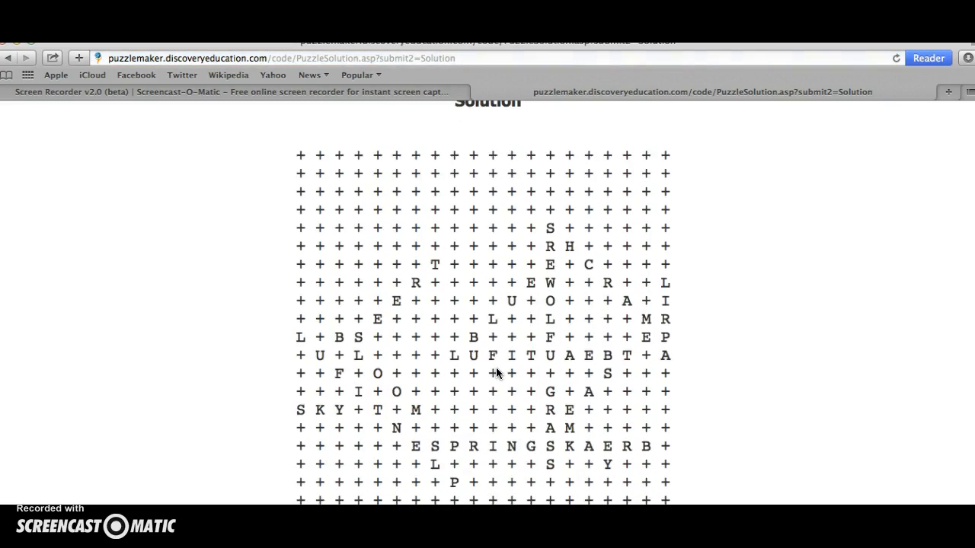
{"action": "scroll", "coordinate": [496, 367], "scroll_direction": "up", "scroll_amount": 3}
{"action": "left_click", "coordinate": [440, 381]}
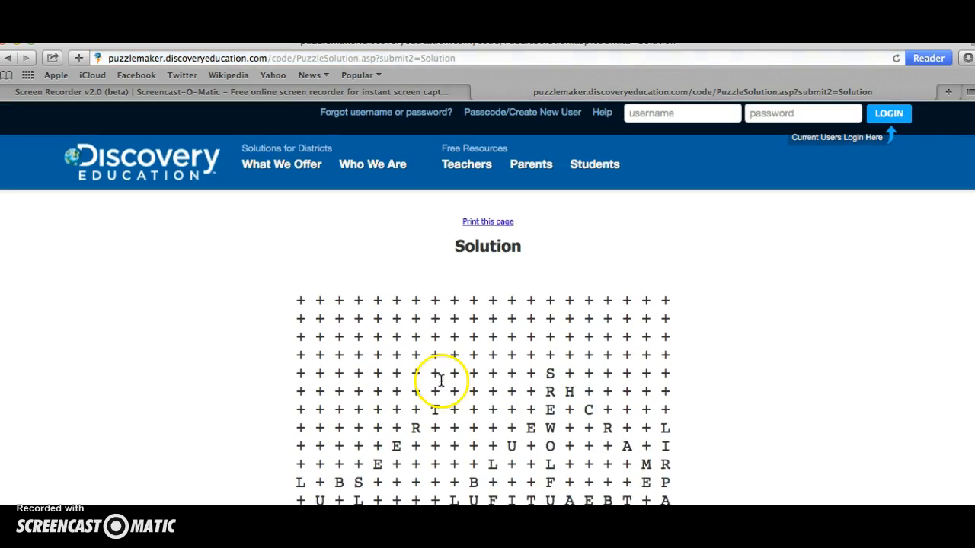
Return to the Puzzlemaker home page and open the Double Puzzles setup form.
{"action": "left_click", "coordinate": [8, 58]}
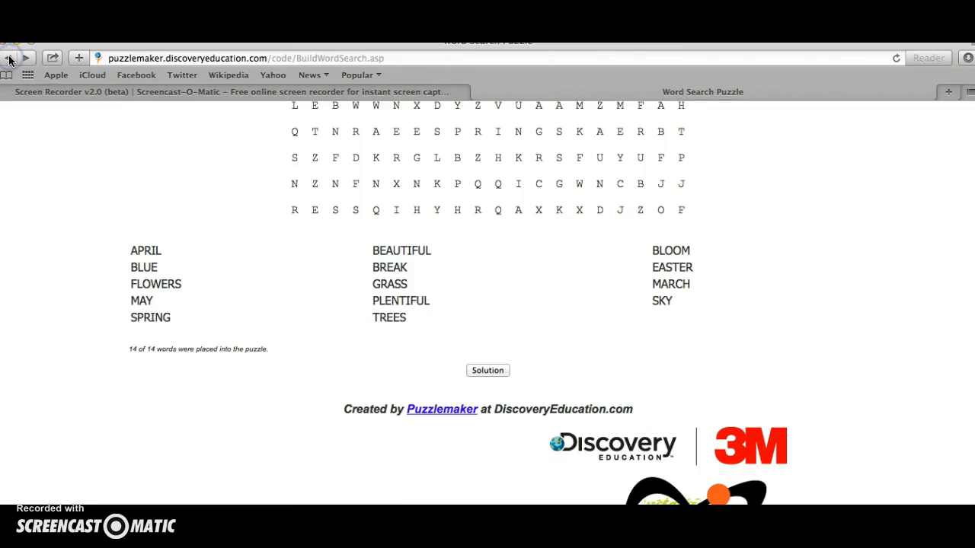
{"action": "left_click", "coordinate": [8, 58]}
{"action": "left_click", "coordinate": [8, 58]}
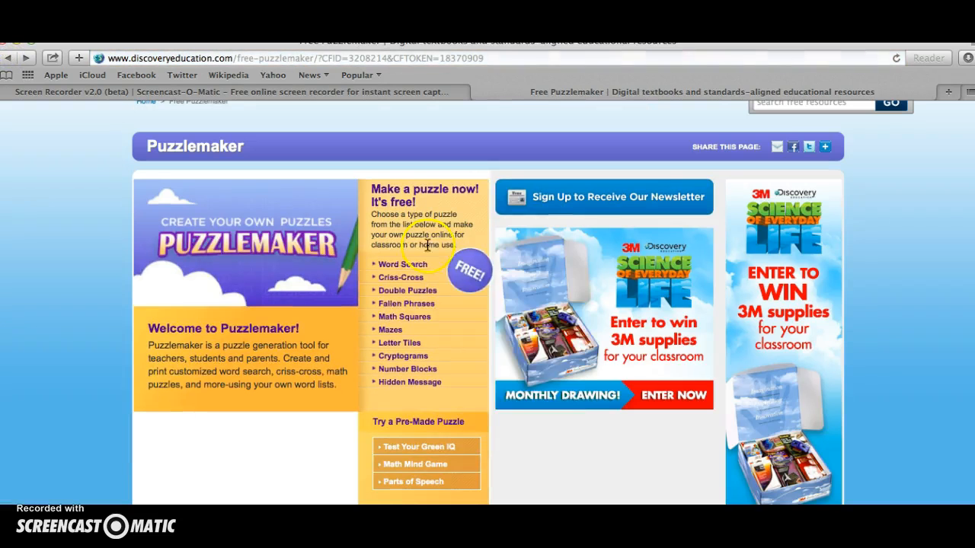
{"action": "left_click", "coordinate": [426, 290]}
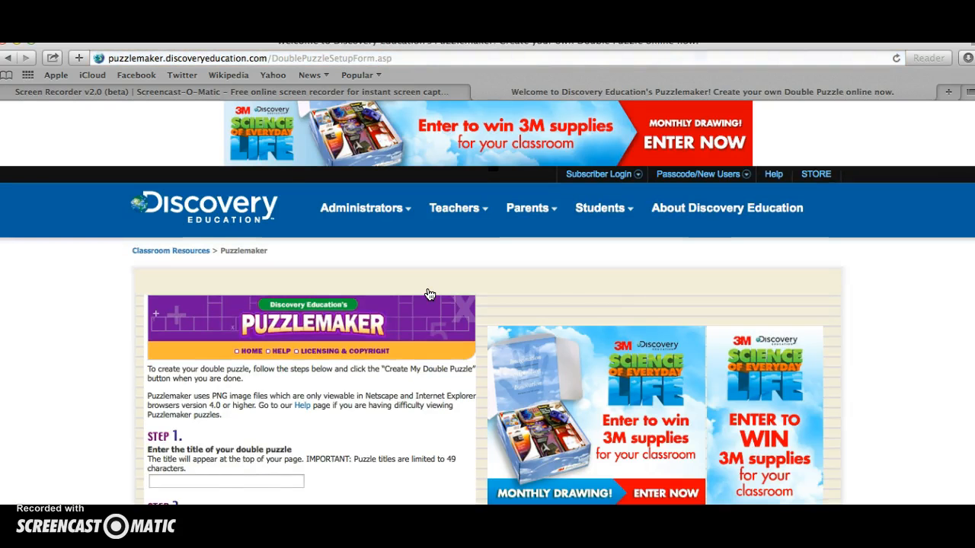
Enter Summer as the title of the double puzzle.
{"action": "scroll", "coordinate": [535, 278], "scroll_direction": "down", "scroll_amount": 5}
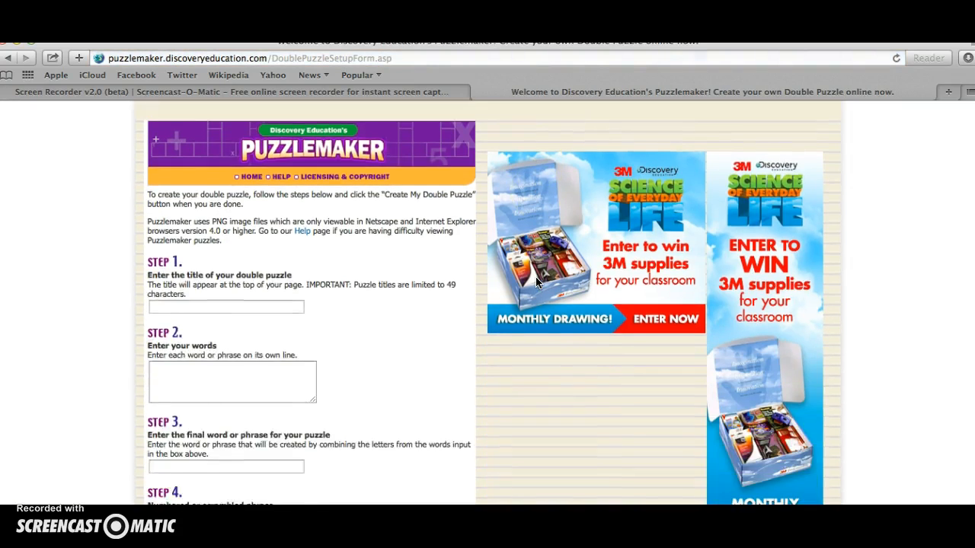
{"action": "scroll", "coordinate": [535, 282], "scroll_direction": "down", "scroll_amount": 1}
{"action": "left_click", "coordinate": [283, 275]}
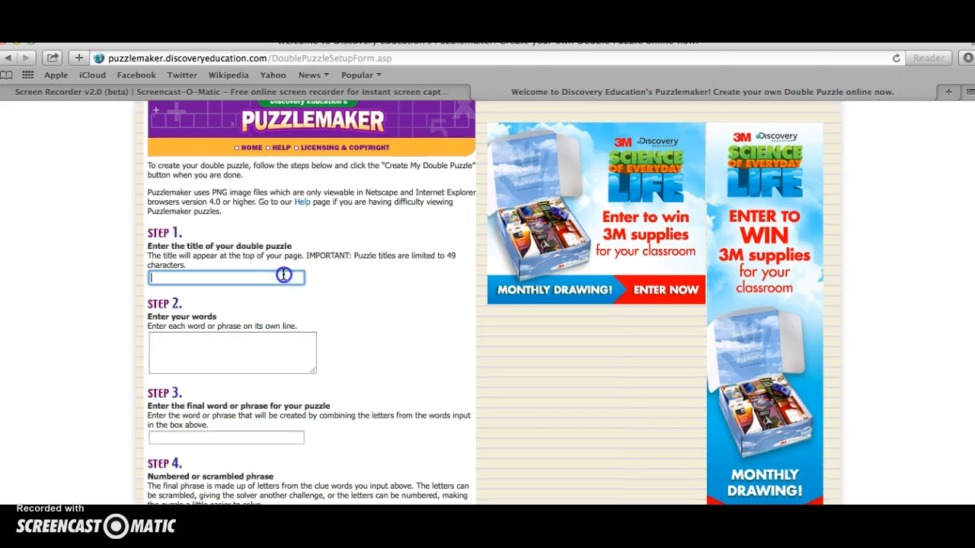
{"action": "type", "text": "Summer"}
Enter the words break, pool, lake, swim, barbecue, baseball and softball on separate lines in the double puzzle's word list.
{"action": "left_click", "coordinate": [217, 337]}
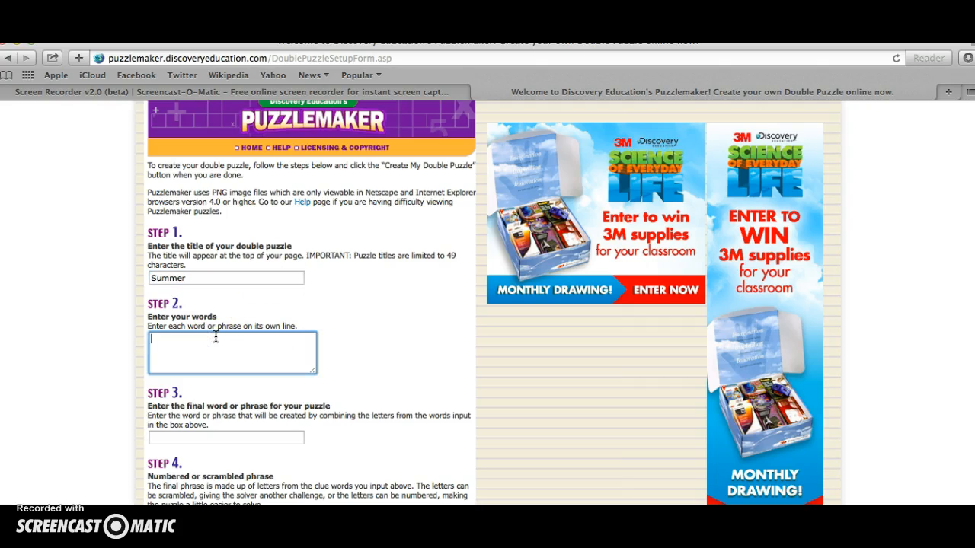
{"action": "type", "text": "break"}
{"action": "key", "text": "Return"}
{"action": "type", "text": "pool"}
{"action": "key", "text": "Return"}
{"action": "type", "text": "lake"}
{"action": "key", "text": "Return"}
{"action": "type", "text": "swim"}
{"action": "key", "text": "Return"}
{"action": "type", "text": "barbeq"}
{"action": "key", "text": "BackSpace"}
{"action": "type", "text": "cue"}
{"action": "key", "text": "Return"}
{"action": "type", "text": "baseball"}
{"action": "key", "text": "Return"}
{"action": "type", "text": "so"}
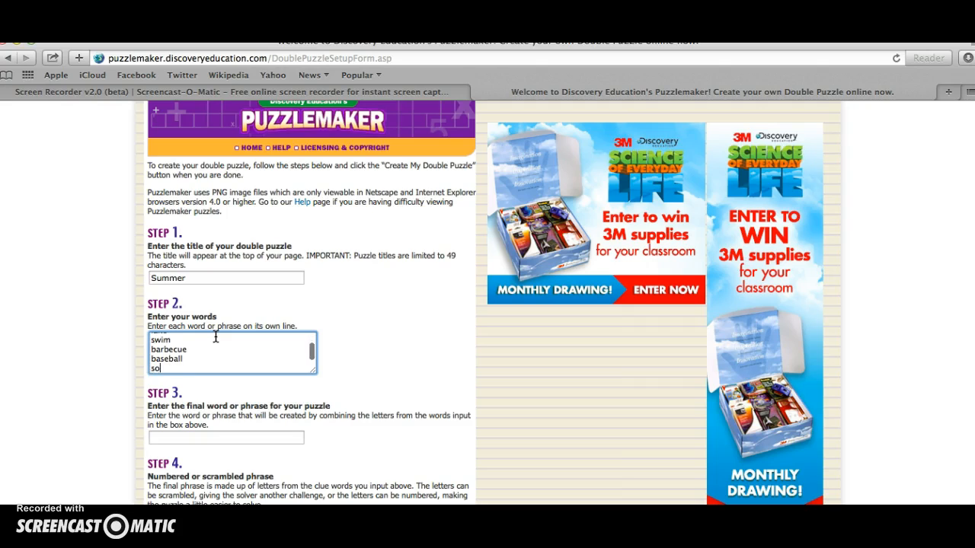
{"action": "type", "text": "ftball"}
{"action": "key", "text": "Return"}
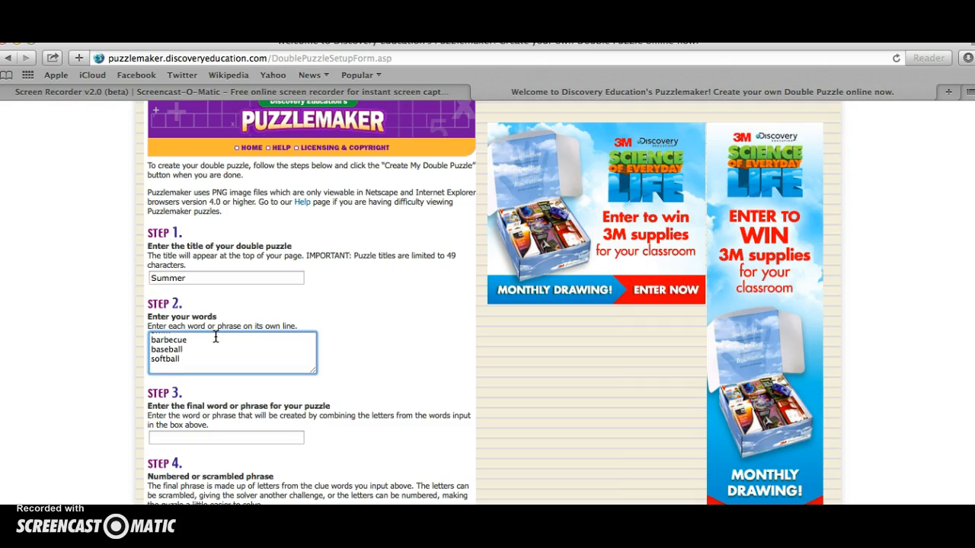
Add the months May, June, July and August to the word list, each on its own line.
{"action": "type", "text": "May"}
{"action": "key", "text": "Return"}
{"action": "type", "text": "June"}
{"action": "key", "text": "Return"}
{"action": "type", "text": "July"}
{"action": "key", "text": "Return"}
{"action": "type", "text": "August"}
{"action": "key", "text": "Return"}
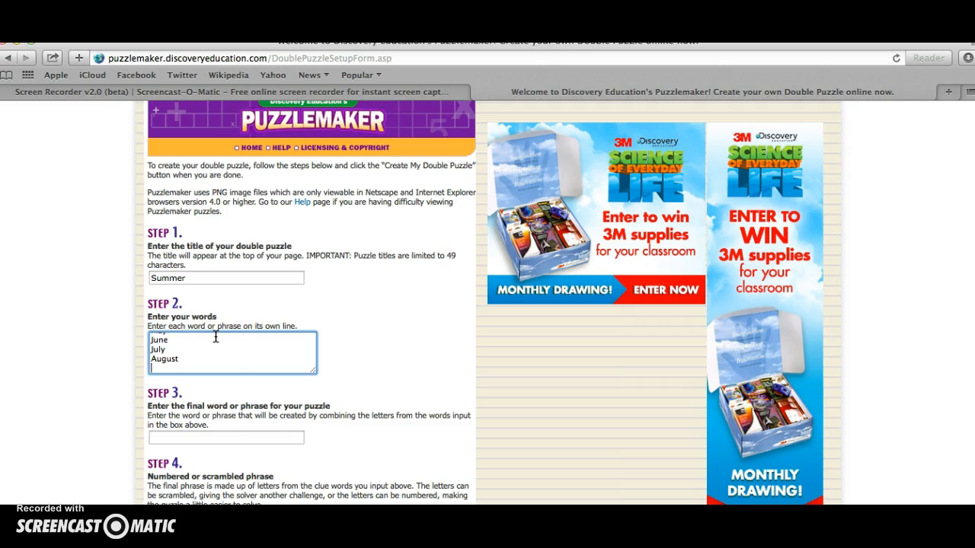
Enter "Summer break is almost here!" as the final phrase and create the double puzzle.
{"action": "left_click", "coordinate": [197, 441]}
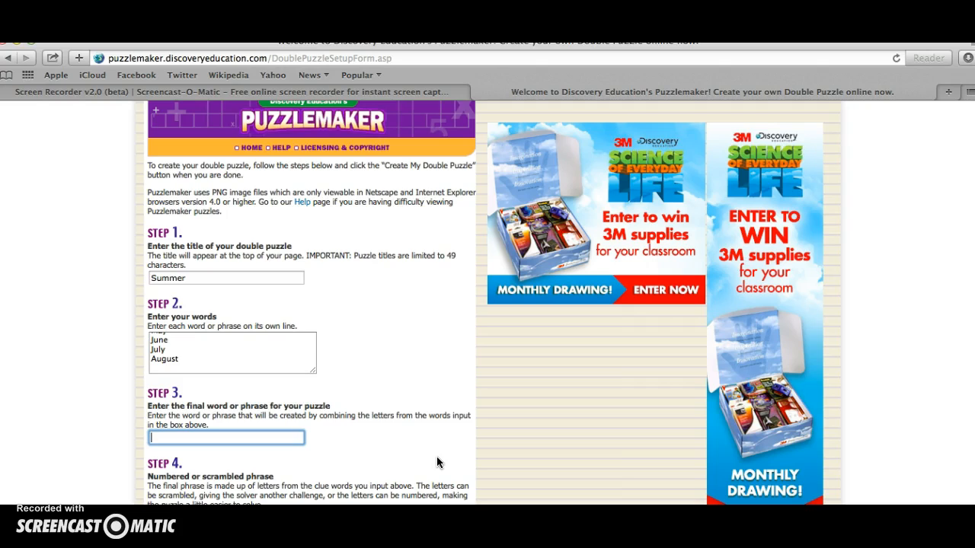
{"action": "type", "text": "Summer break is almos"}
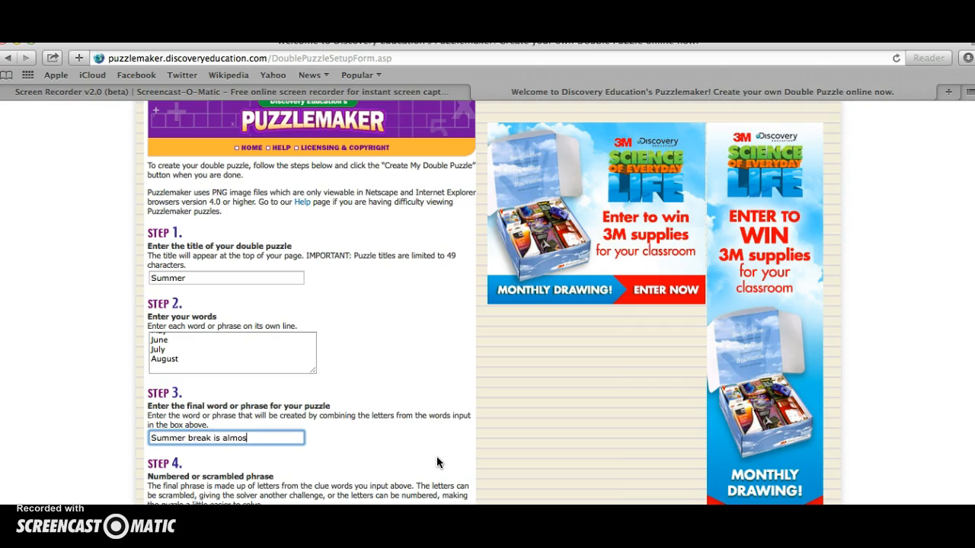
{"action": "type", "text": "t here!"}
{"action": "left_click", "coordinate": [652, 490]}
{"action": "scroll", "coordinate": [652, 488], "scroll_direction": "down", "scroll_amount": 5}
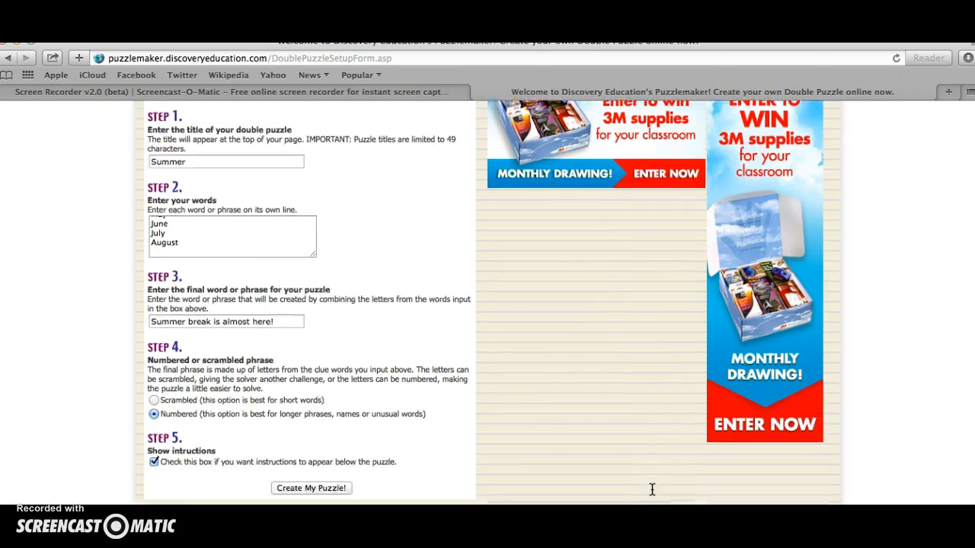
{"action": "left_click", "coordinate": [322, 400]}
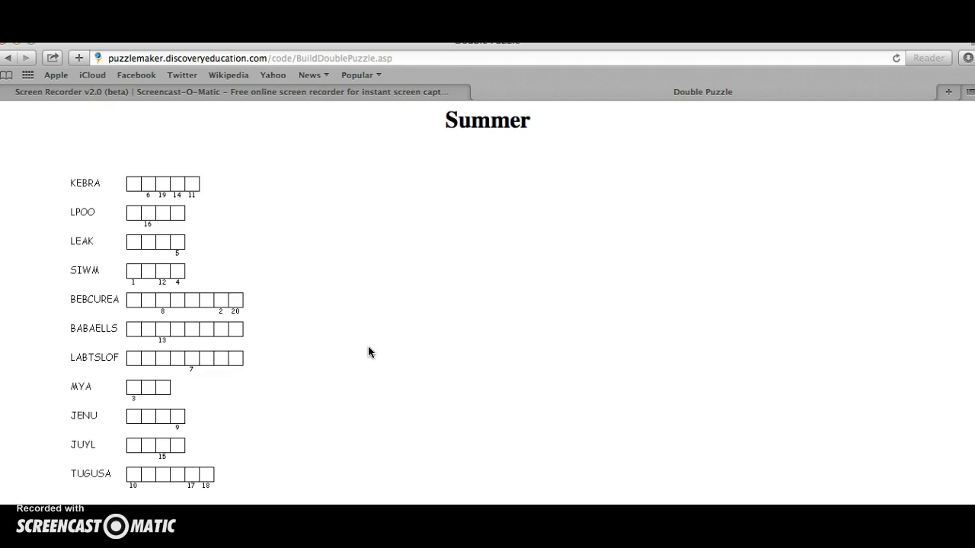
Examine the Summer double puzzle's scrambled clue words, numbered final phrase cells and solving instructions.
{"action": "scroll", "coordinate": [369, 351], "scroll_direction": "down", "scroll_amount": 1}
{"action": "scroll", "coordinate": [369, 352], "scroll_direction": "down", "scroll_amount": 1}
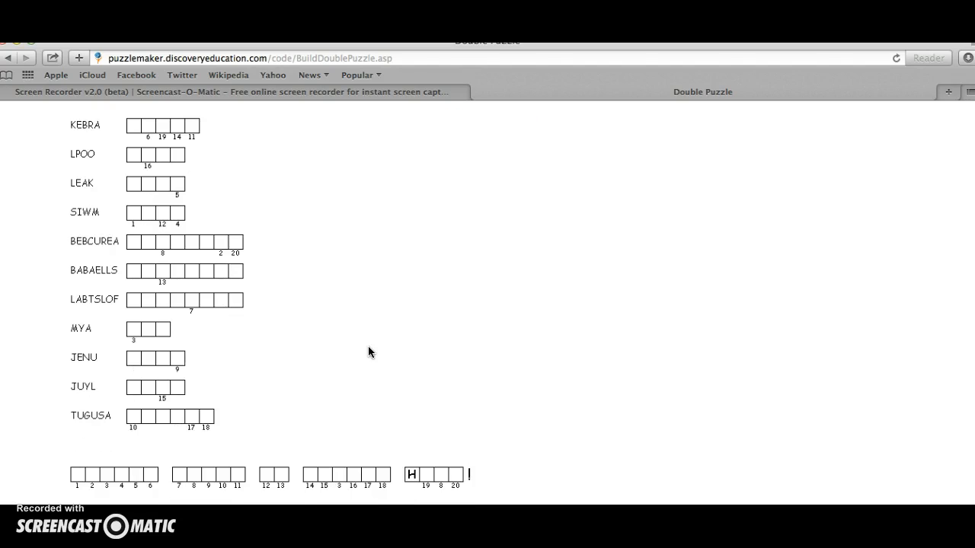
{"action": "scroll", "coordinate": [369, 352], "scroll_direction": "down", "scroll_amount": 4}
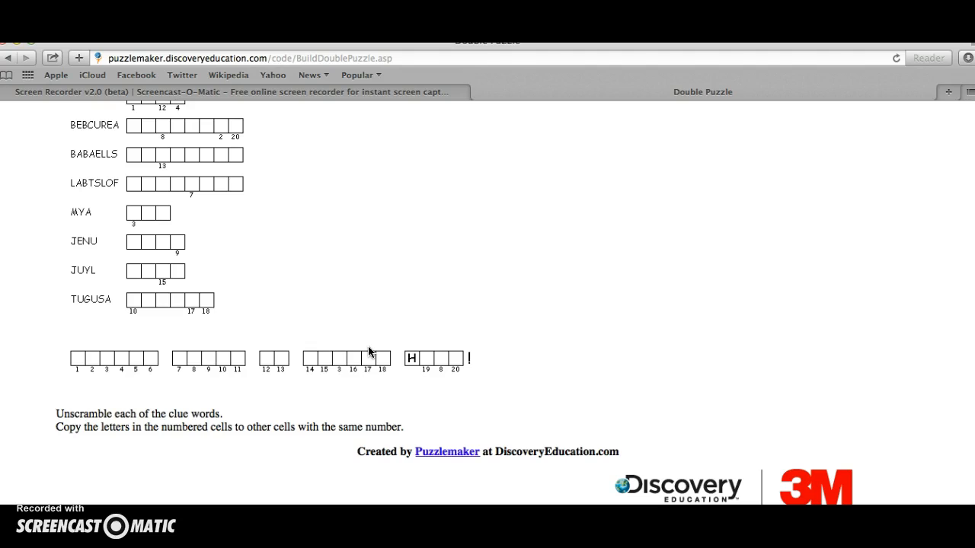
{"action": "scroll", "coordinate": [368, 351], "scroll_direction": "up", "scroll_amount": 6}
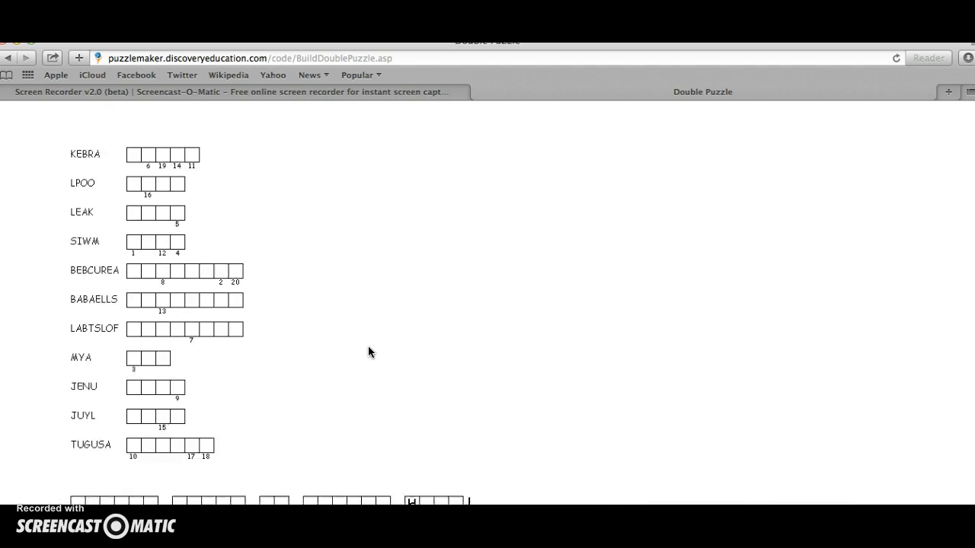
{"action": "scroll", "coordinate": [369, 351], "scroll_direction": "down", "scroll_amount": 2}
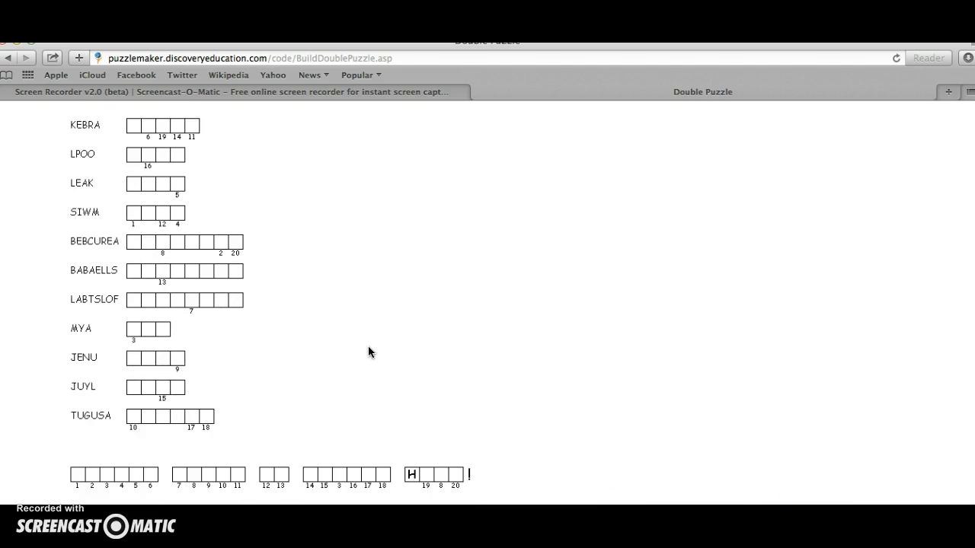
{"action": "scroll", "coordinate": [369, 351], "scroll_direction": "down", "scroll_amount": 2}
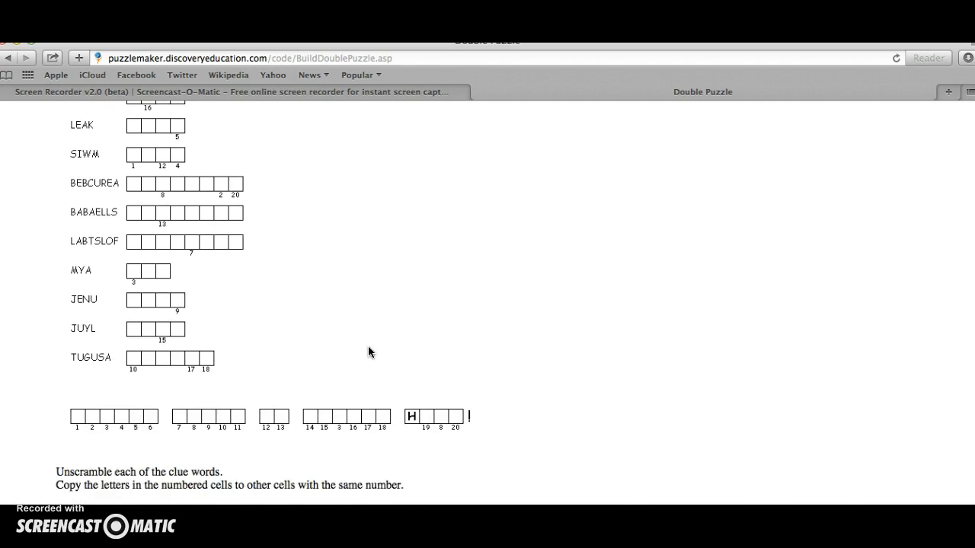
{"action": "scroll", "coordinate": [369, 352], "scroll_direction": "down", "scroll_amount": 7}
{"action": "scroll", "coordinate": [369, 351], "scroll_direction": "up", "scroll_amount": 4}
{"action": "scroll", "coordinate": [369, 352], "scroll_direction": "up", "scroll_amount": 1}
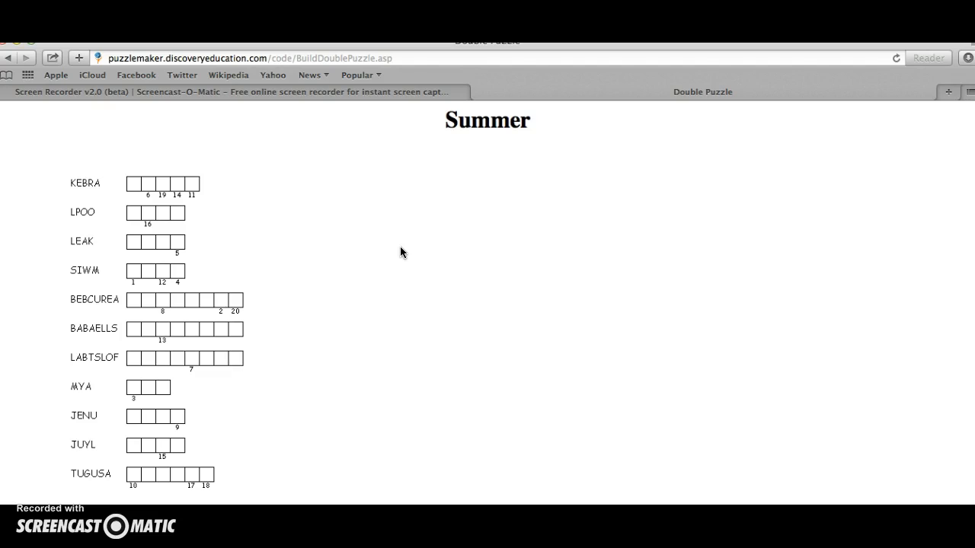
{"action": "scroll", "coordinate": [420, 273], "scroll_direction": "down", "scroll_amount": 4}
{"action": "scroll", "coordinate": [419, 275], "scroll_direction": "up", "scroll_amount": 4}
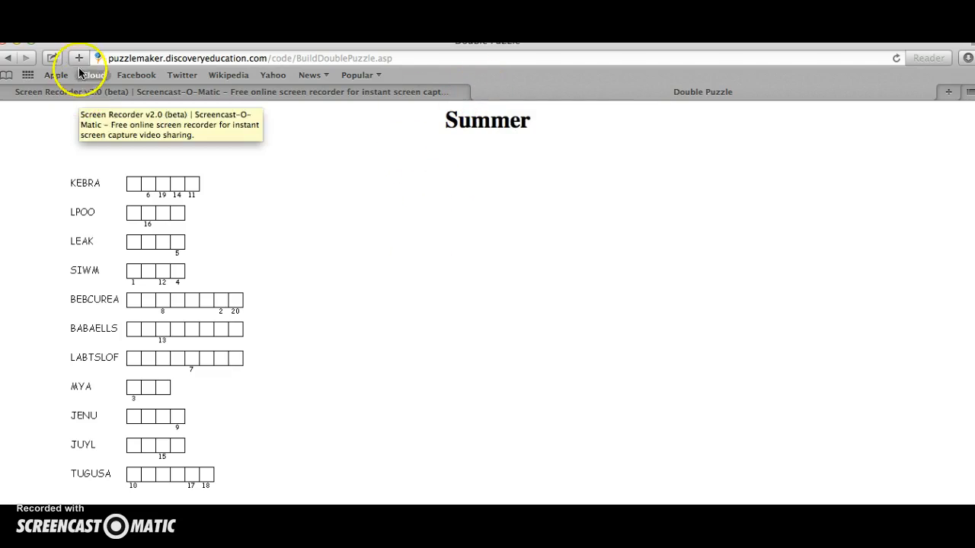
Return to the Puzzlemaker home page and preview other puzzle types, including Double Puzzles, Mazes, Cryptograms and Hidden Message.
{"action": "left_click", "coordinate": [8, 58]}
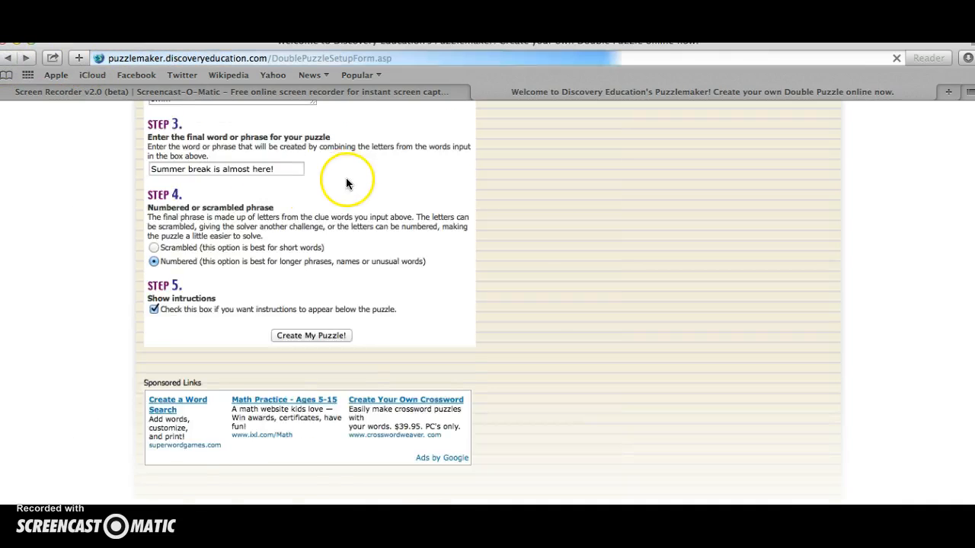
{"action": "left_click", "coordinate": [7, 58]}
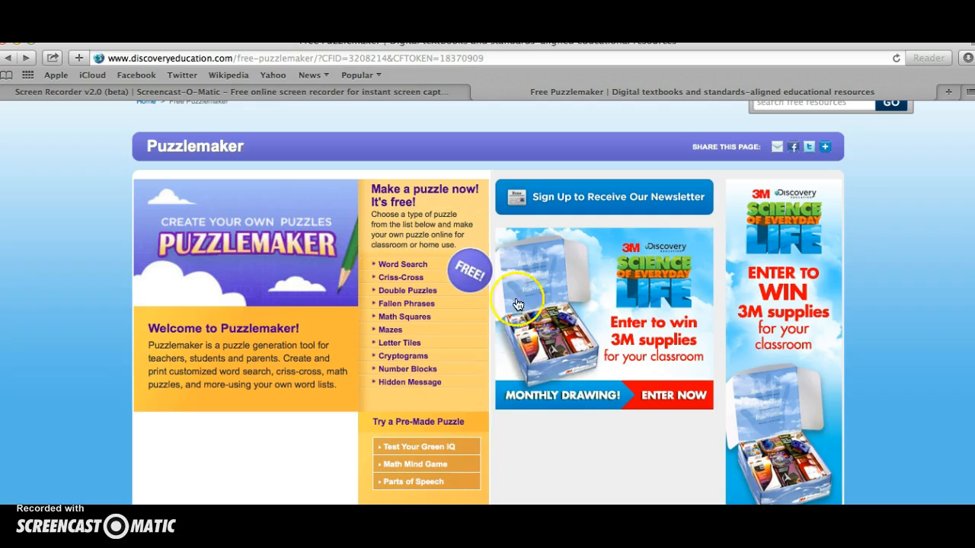
{"action": "mouse_move", "coordinate": [445, 333]}
{"action": "mouse_move", "coordinate": [417, 271]}
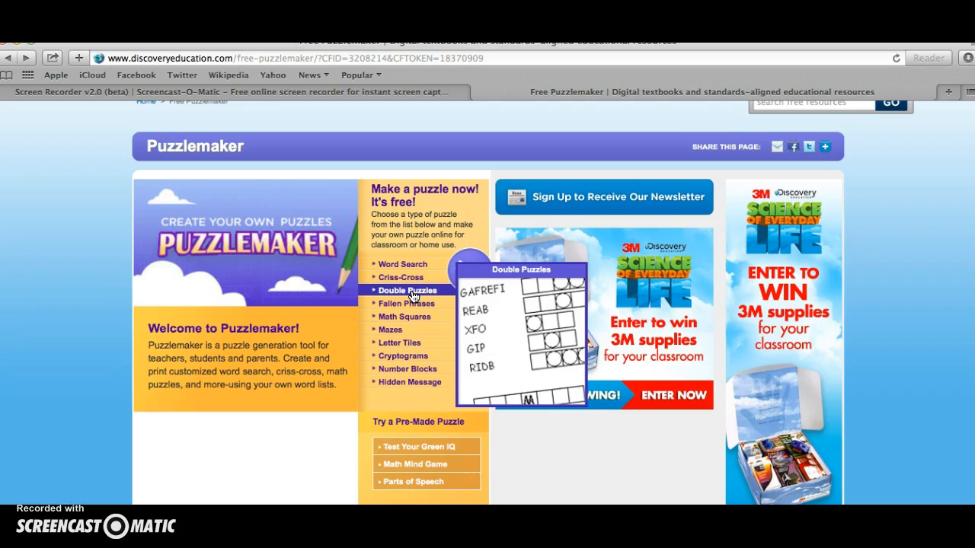
{"action": "left_click", "coordinate": [402, 331]}
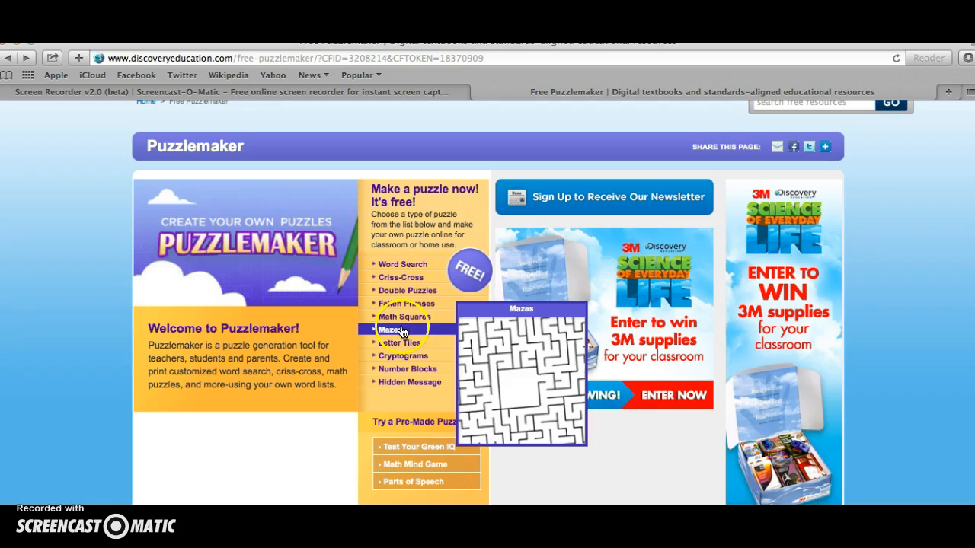
{"action": "mouse_move", "coordinate": [398, 348]}
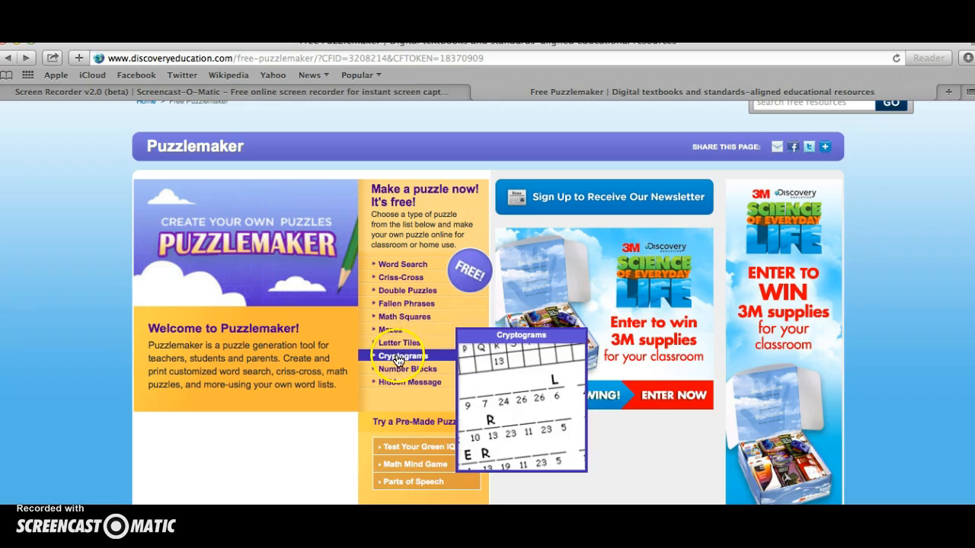
{"action": "mouse_move", "coordinate": [396, 385]}
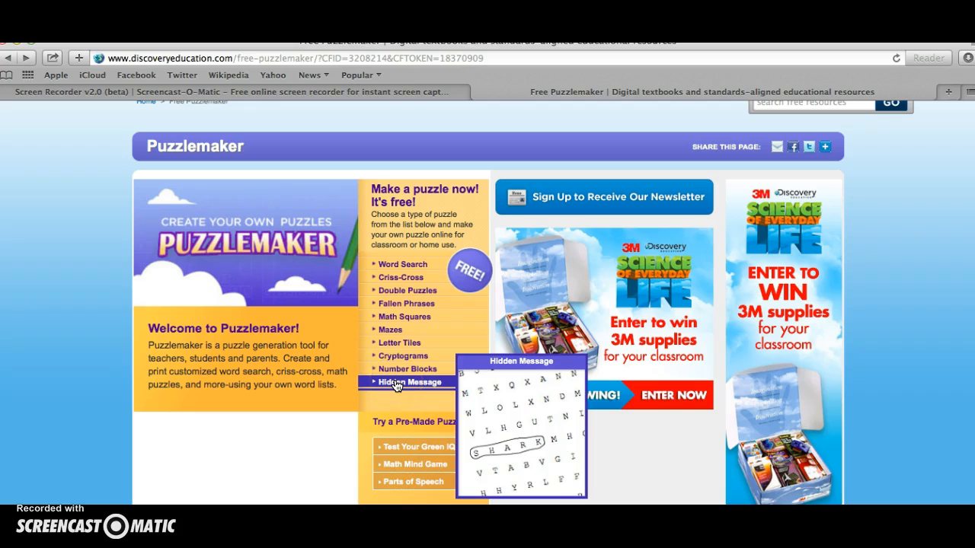
{"action": "left_click", "coordinate": [637, 470]}
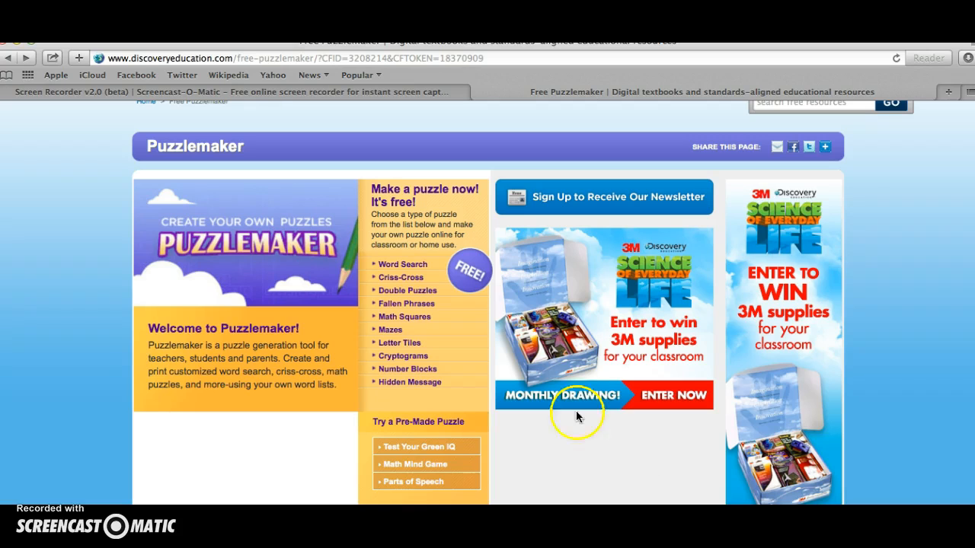
{"action": "mouse_move", "coordinate": [436, 364]}
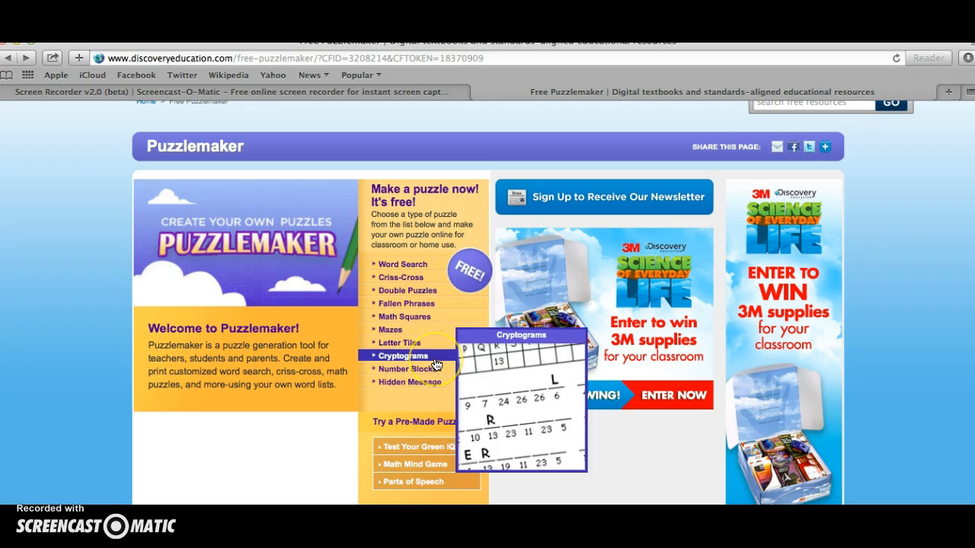